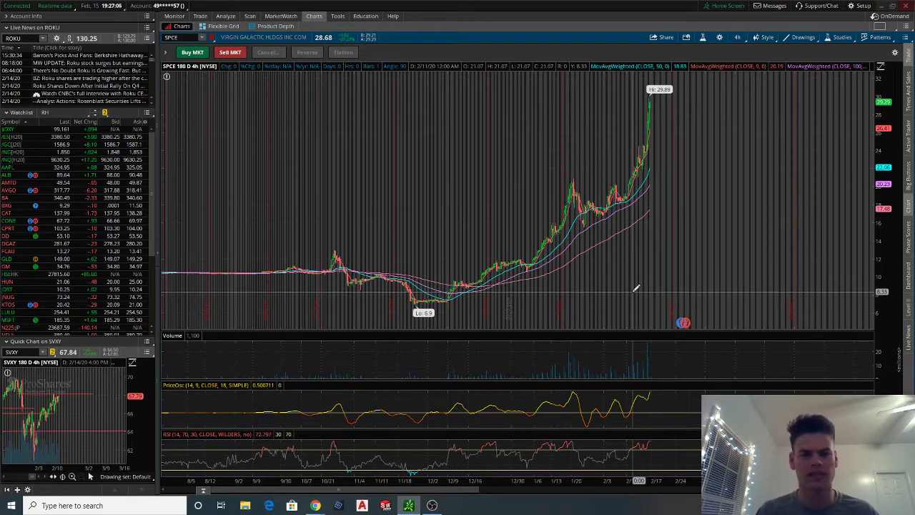
# Step: Mark resistance near 20 and a rising trendline under the SPCE rally, then zoom to Oct–Feb
pyautogui.scroll(1, 623, 308)
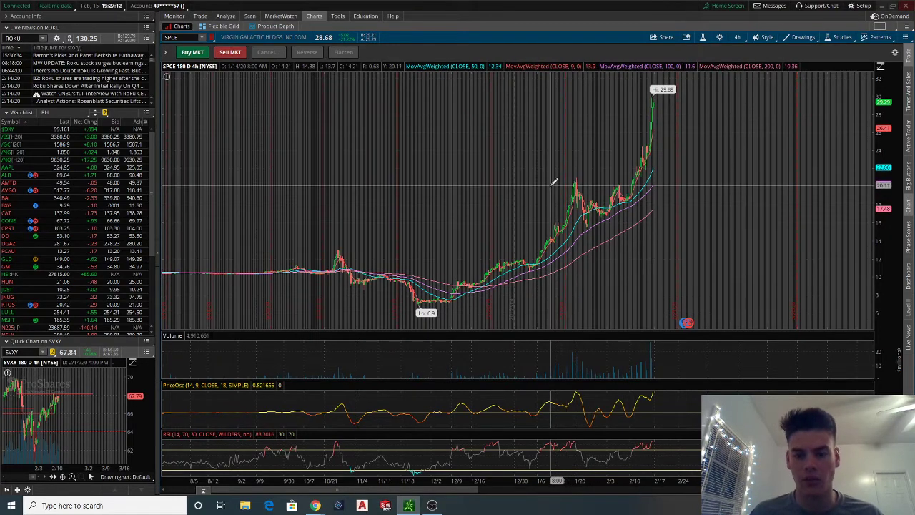
pyautogui.moveTo(551, 183); pyautogui.dragTo(744, 180)
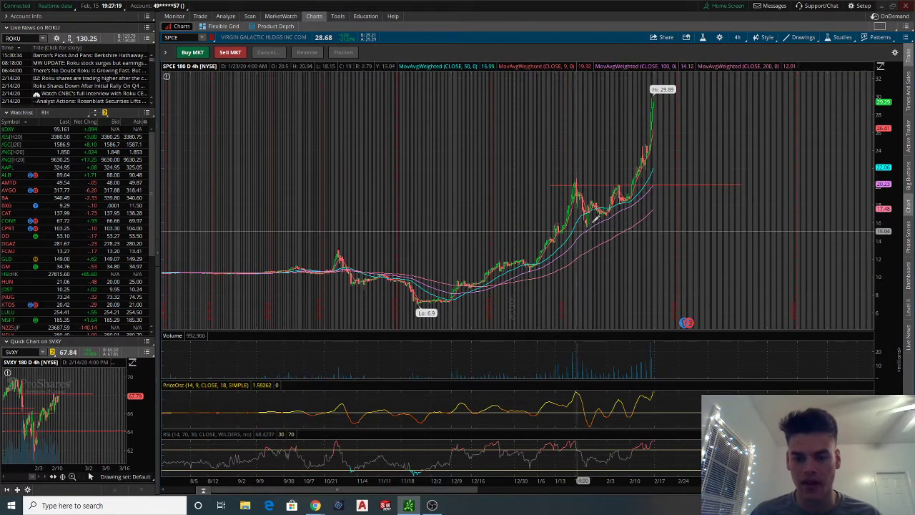
pyautogui.moveTo(575, 231); pyautogui.dragTo(725, 147)
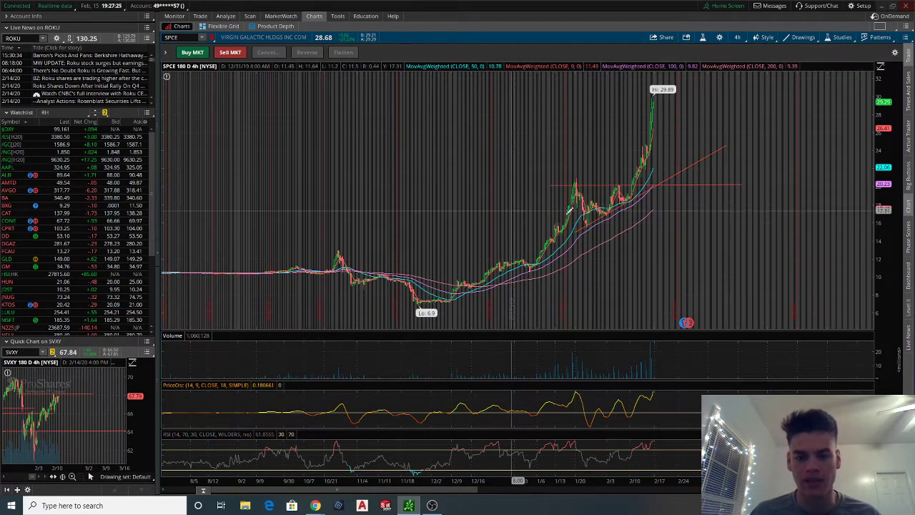
pyautogui.moveTo(310, 194); pyautogui.dragTo(810, 196)
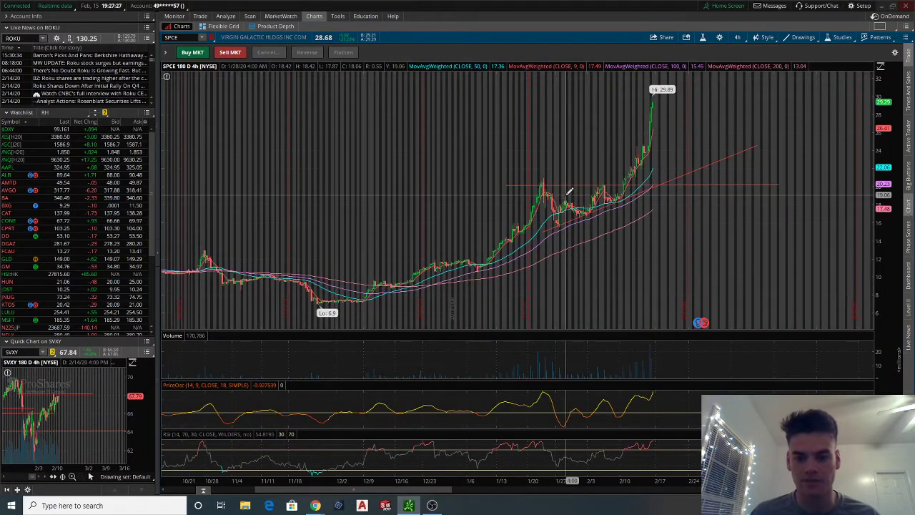
pyautogui.click(329, 295)
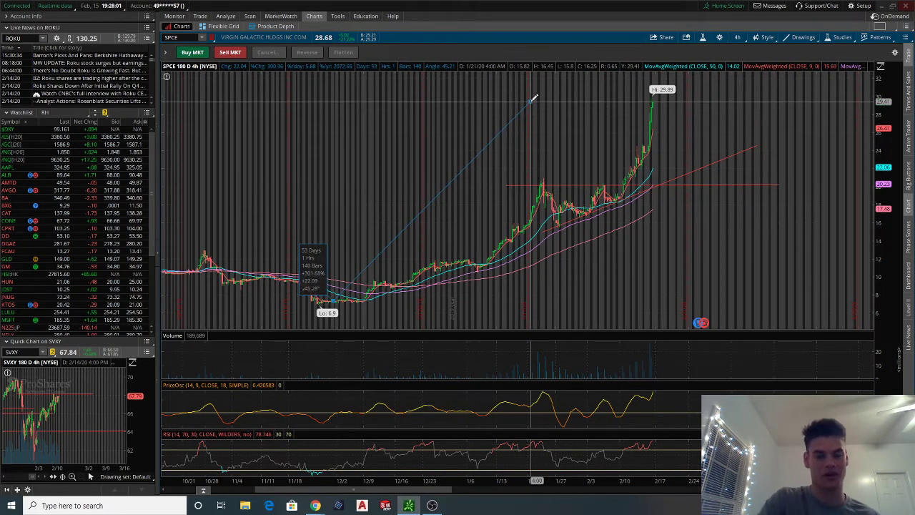
pyautogui.press('Escape')
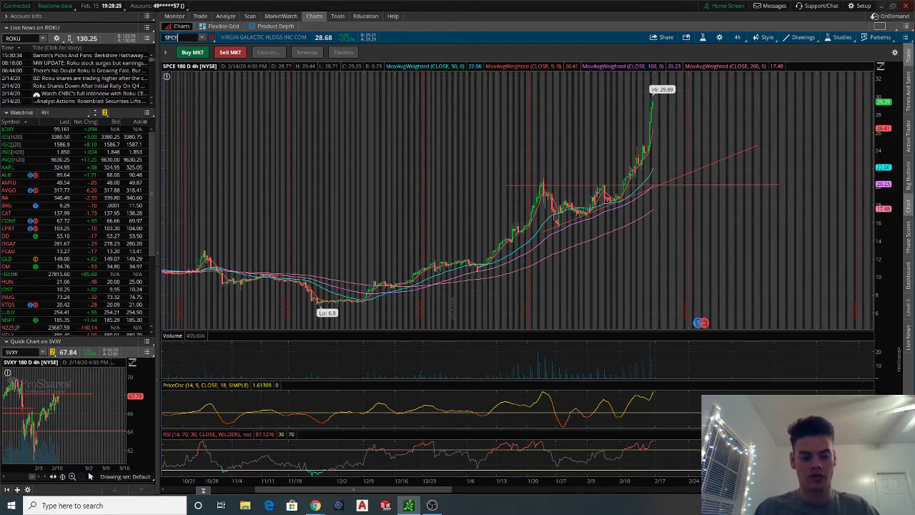
# Step: Load TSLA as a one-year chart of daily bars (1 Y : 1D)
pyautogui.write('T')
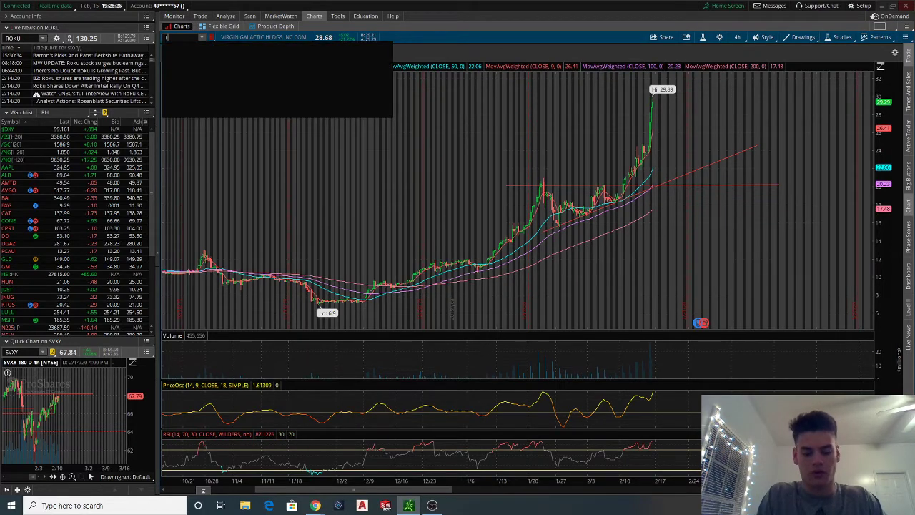
pyautogui.write('SLA')
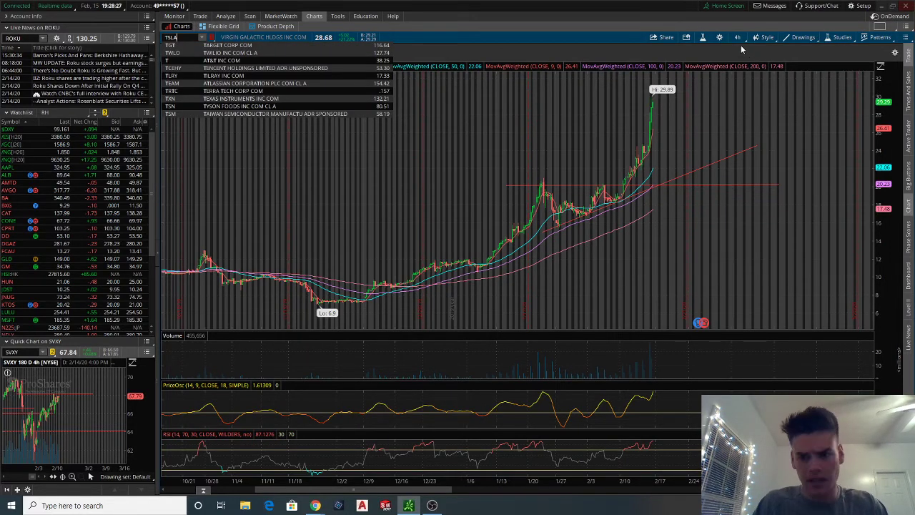
pyautogui.press('Return')
pyautogui.click(738, 40)
pyautogui.click(702, 136)
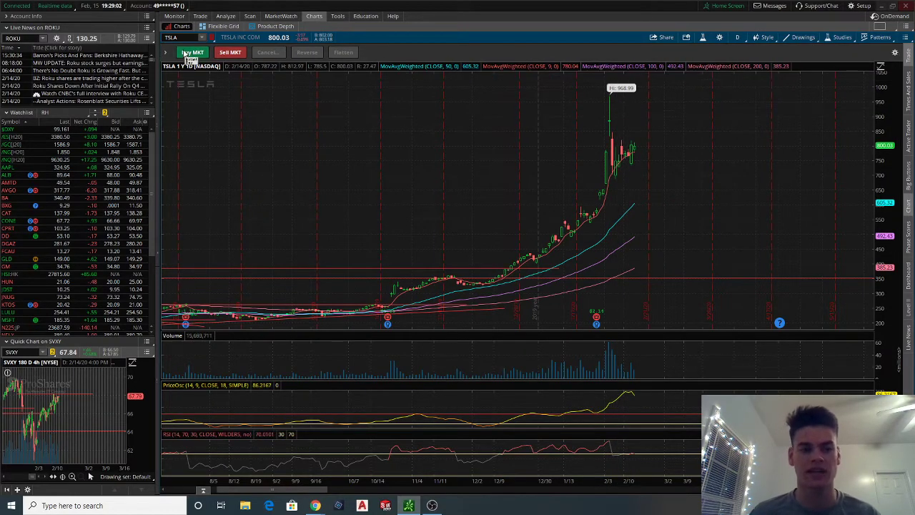
pyautogui.write('SPC')
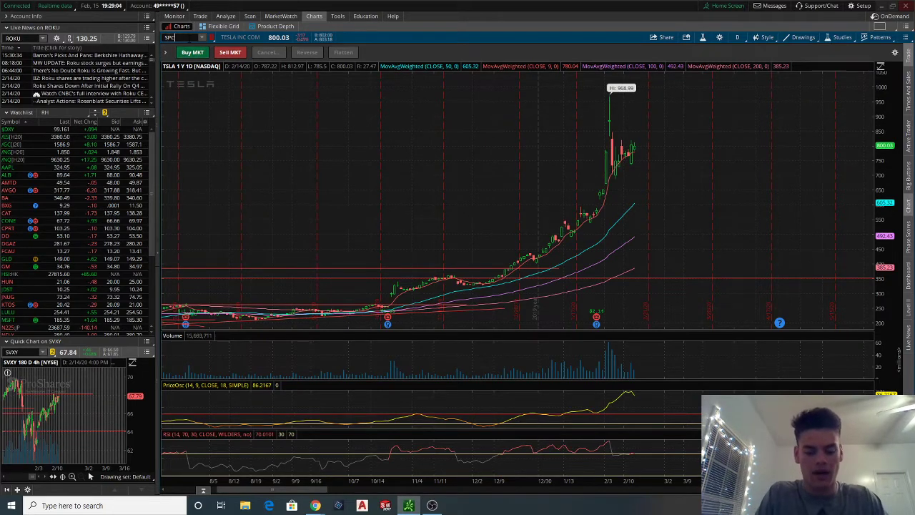
pyautogui.write('E')
# Step: Switch the symbol back to SPCE on the one-year daily view with its drawn lines
pyautogui.press('Return')
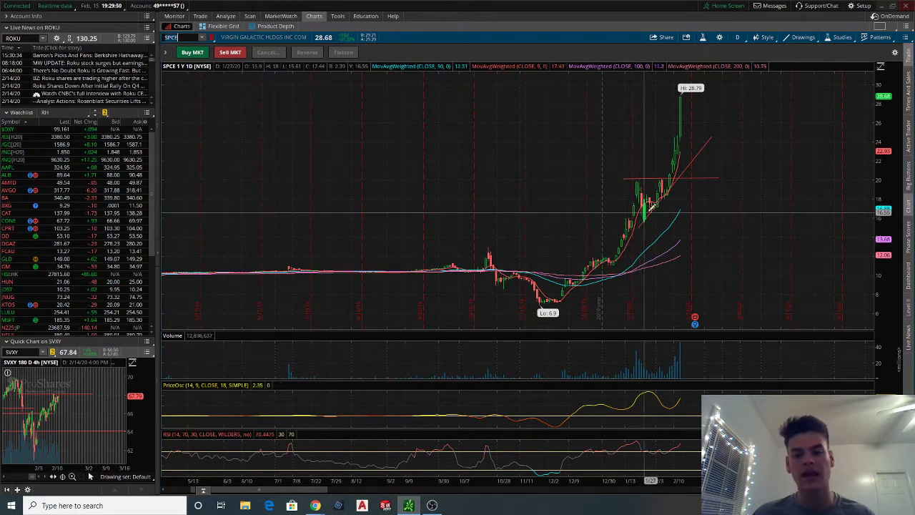
pyautogui.moveTo(674, 178)
pyautogui.mouseDown()
pyautogui.moveTo(703, 128)
pyautogui.moveTo(701, 93)
pyautogui.mouseUp()
pyautogui.press('Escape')
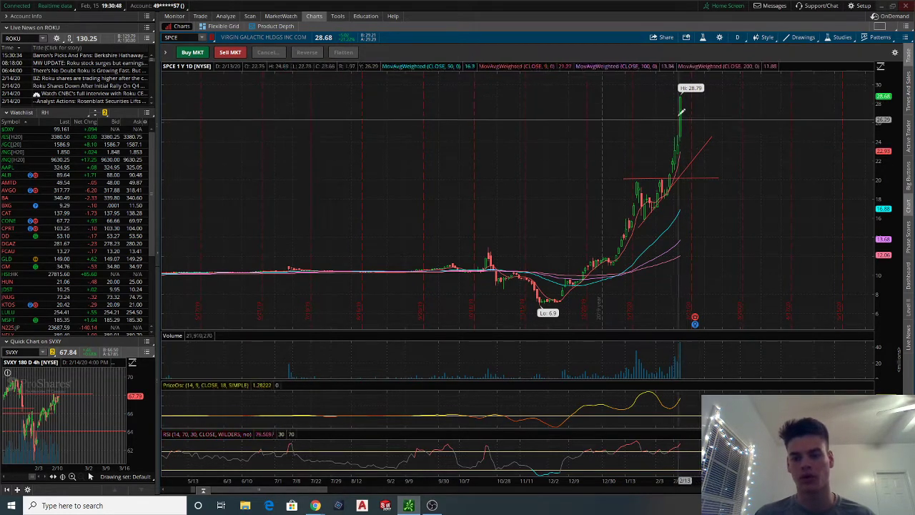
# Step: Draw a falling trendline from the SPCE peak bar down to the right
pyautogui.moveTo(686, 105); pyautogui.dragTo(703, 143)
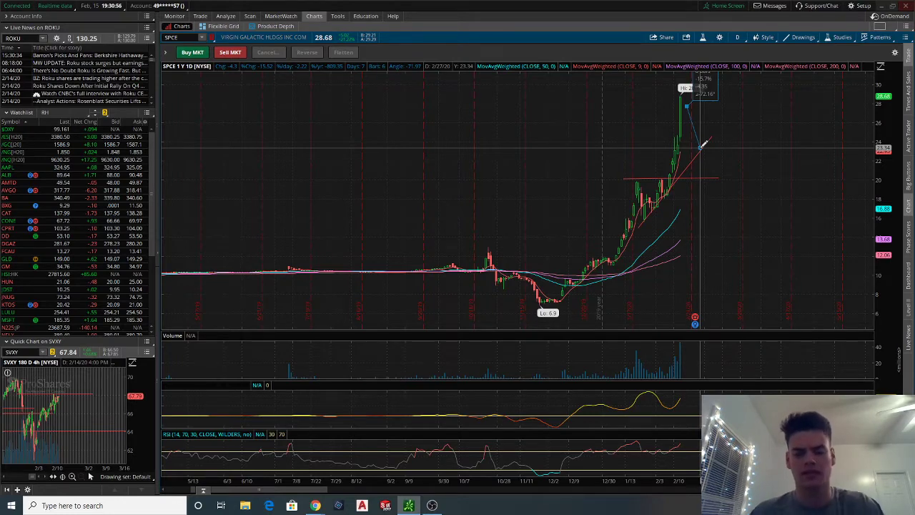
pyautogui.click(737, 38)
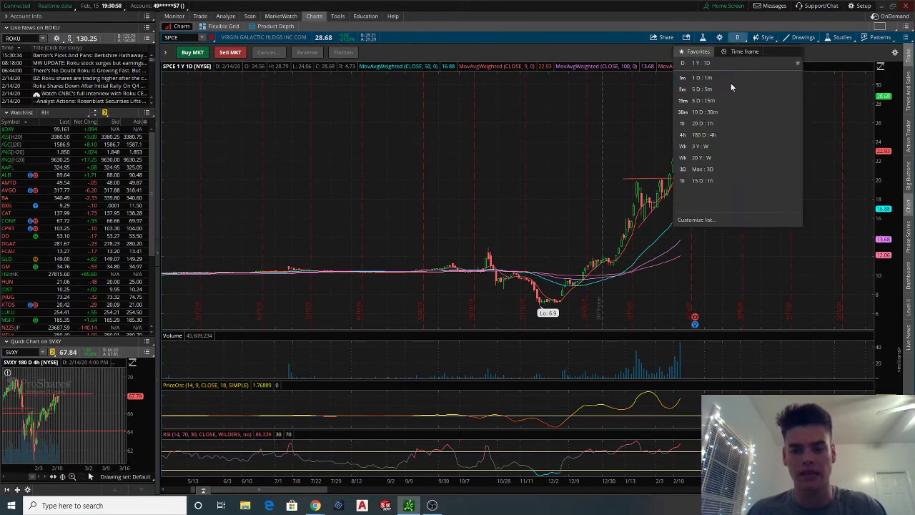
# Step: Show SPCE on the 180 D : 4h time frame, zoomed into a chosen date range
pyautogui.click(708, 135)
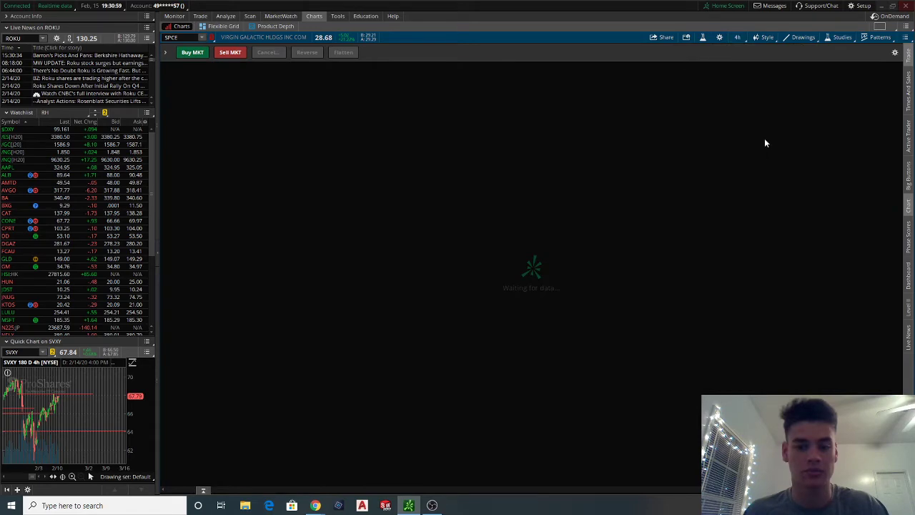
pyautogui.moveTo(511, 171); pyautogui.dragTo(241, 164)
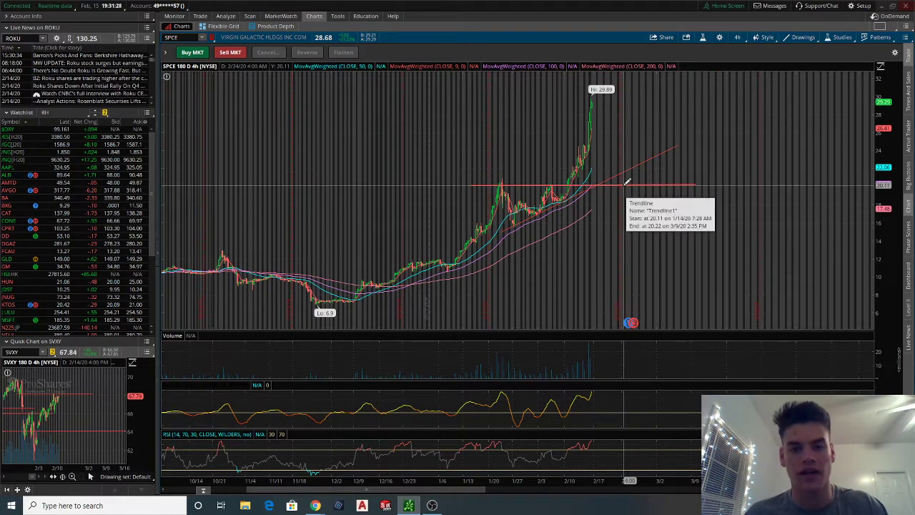
pyautogui.click(738, 39)
# Step: Switch to 20 D : 1h, add horizontal levels near 24 and 22, and zoom to recent days
pyautogui.click(708, 123)
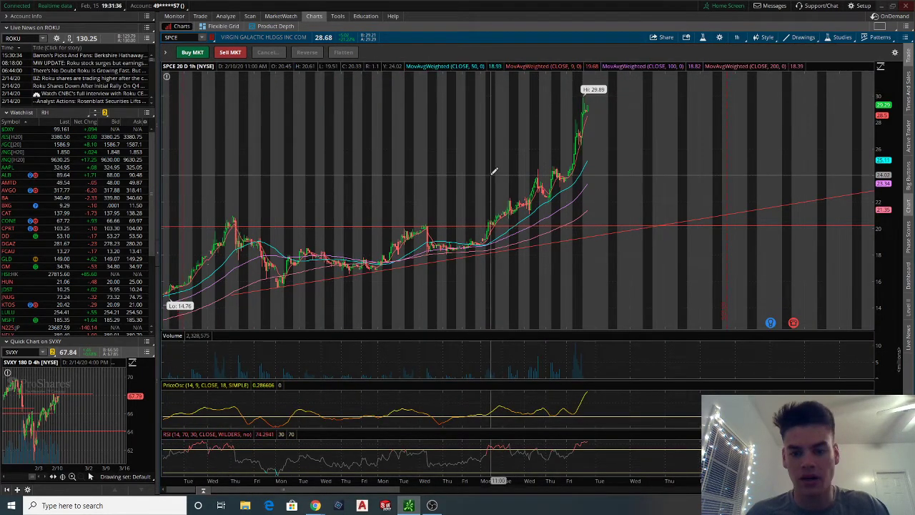
pyautogui.moveTo(490, 175)
pyautogui.mouseDown()
pyautogui.moveTo(697, 163)
pyautogui.moveTo(799, 173)
pyautogui.mouseUp()
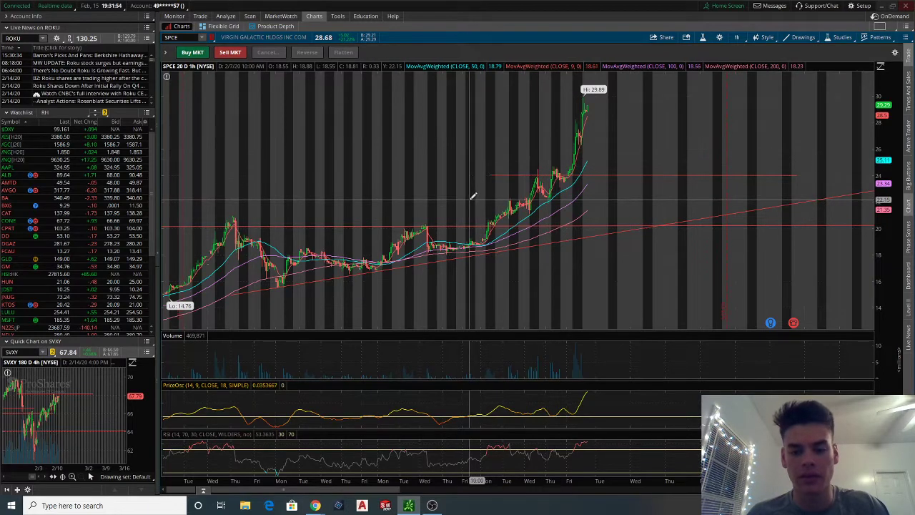
pyautogui.moveTo(475, 201); pyautogui.dragTo(756, 201)
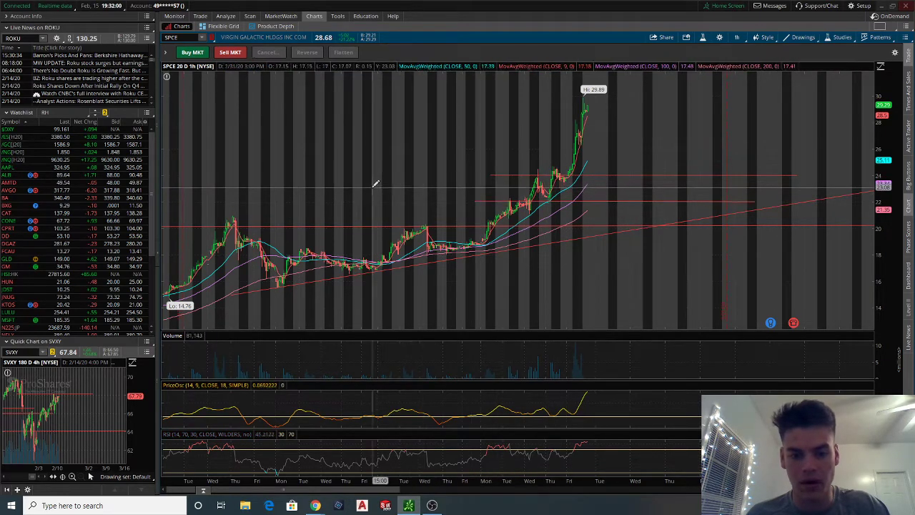
pyautogui.moveTo(384, 184); pyautogui.dragTo(697, 160)
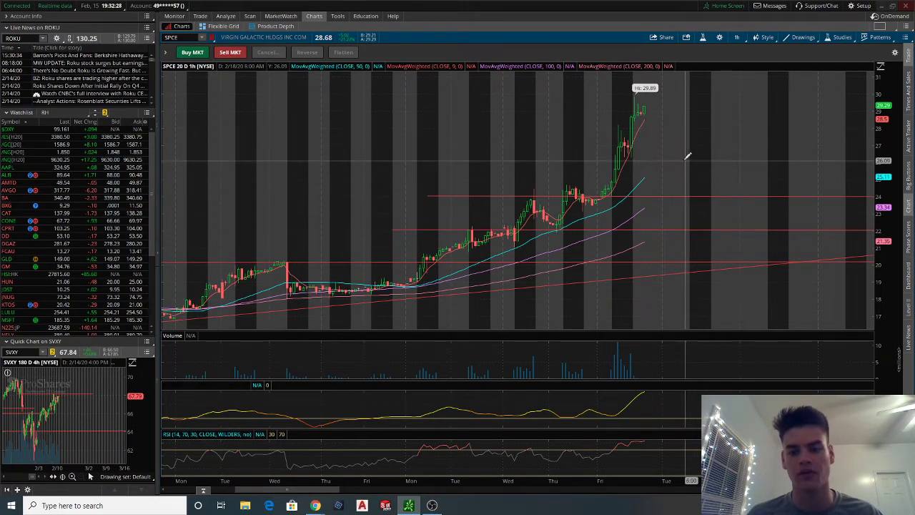
# Step: Set the SPCE chart to the 1 D : 1m time frame from Favorites
pyautogui.click(737, 39)
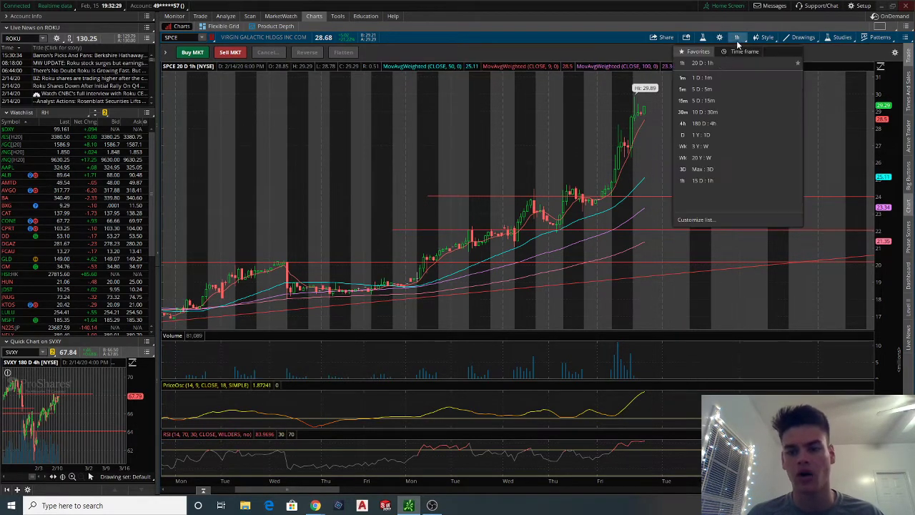
pyautogui.click(712, 82)
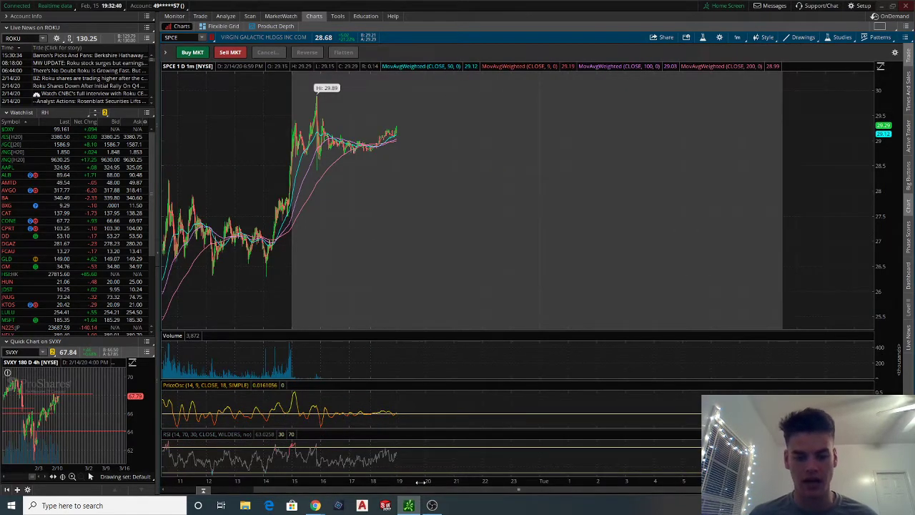
pyautogui.scroll(3, 279, 461)
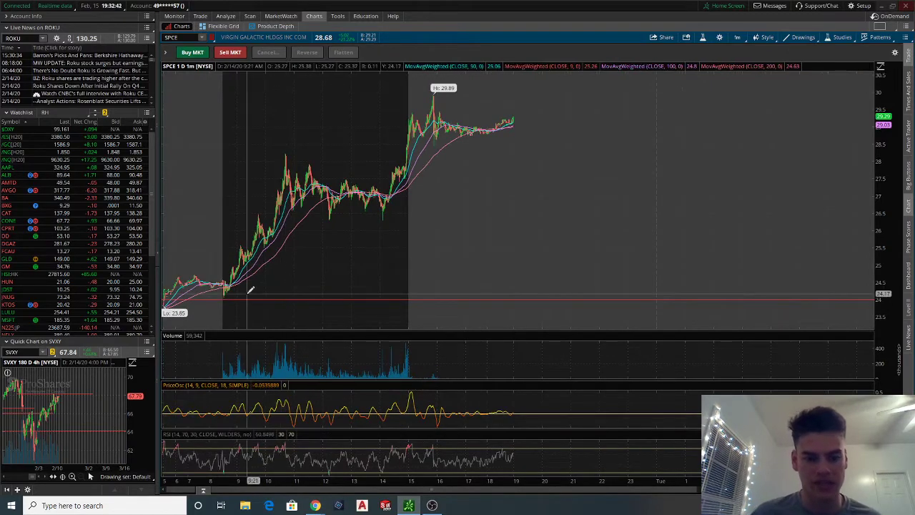
# Step: Zoom into the intraday session and draw horizontal support lines near 26.7 and 26.4
pyautogui.moveTo(174, 199); pyautogui.dragTo(536, 171)
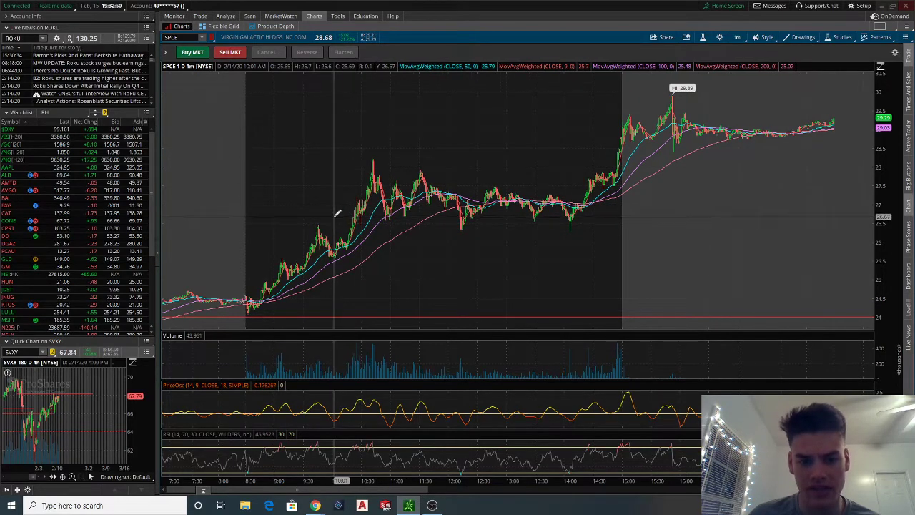
pyautogui.moveTo(334, 214)
pyautogui.mouseDown()
pyautogui.moveTo(748, 205)
pyautogui.moveTo(758, 213)
pyautogui.mouseUp()
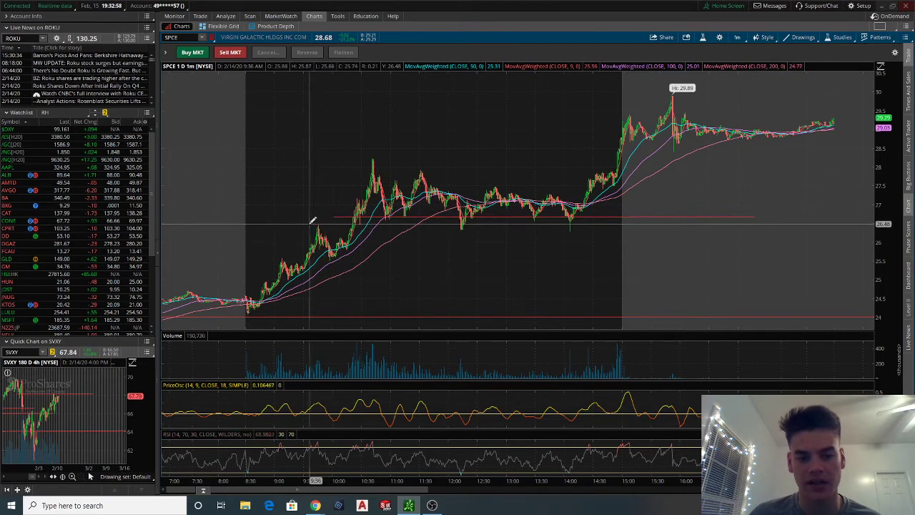
pyautogui.moveTo(306, 227); pyautogui.dragTo(754, 224)
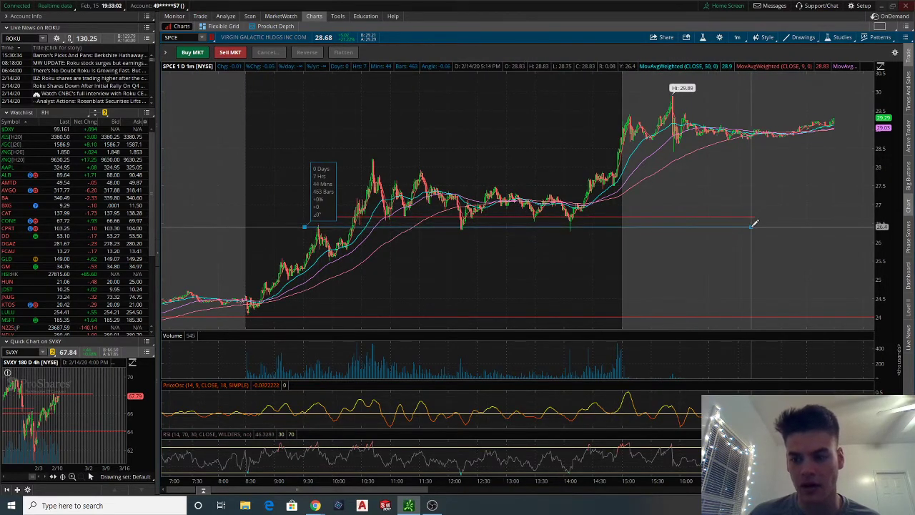
pyautogui.press('Escape')
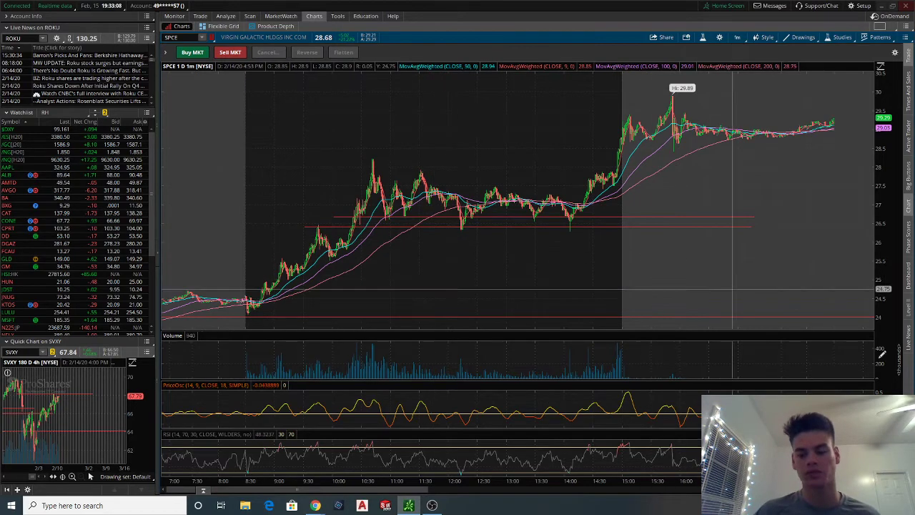
pyautogui.scroll(-3, 434, 235)
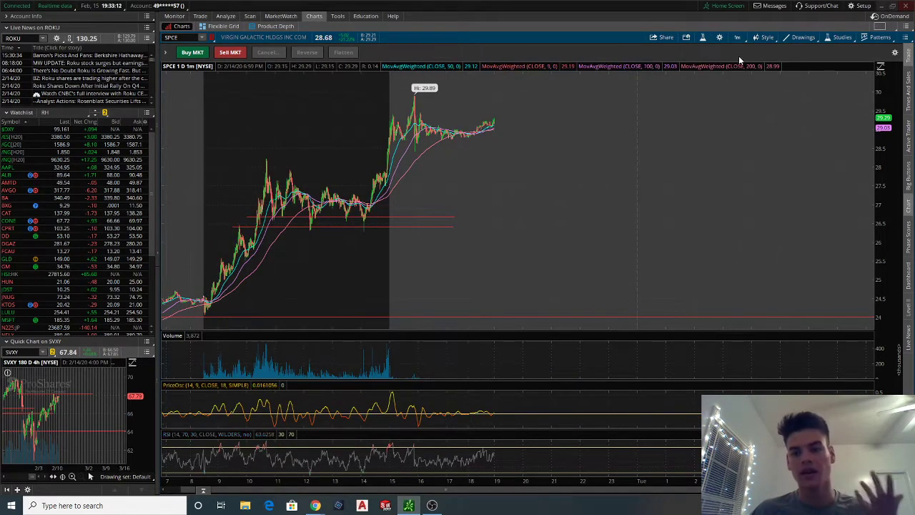
# Step: Switch the SPCE chart back to the 180 D : 4h time frame
pyautogui.click(737, 38)
pyautogui.click(710, 125)
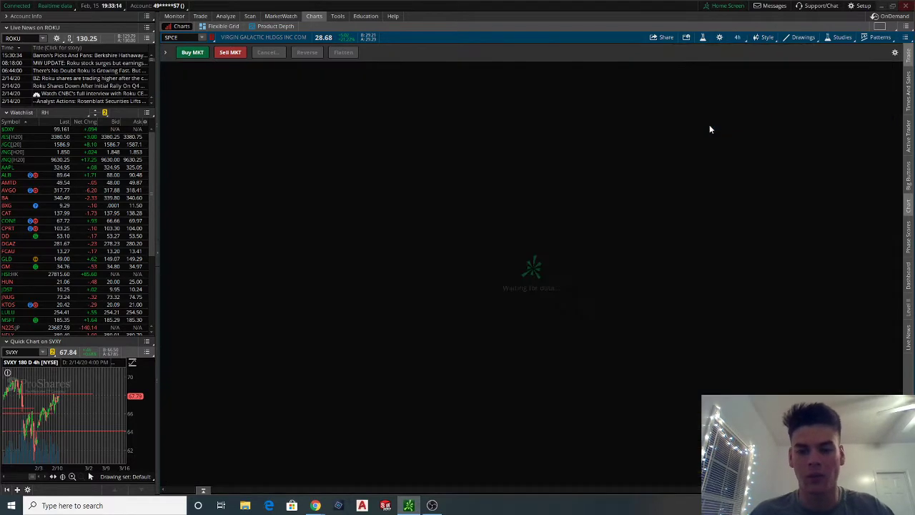